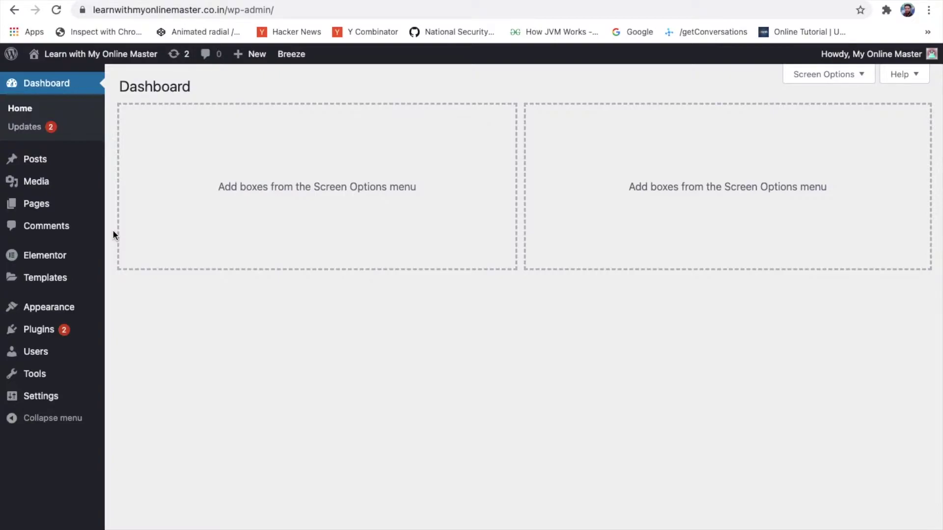
Open the management page for post categories.
mouse_move(34, 158)
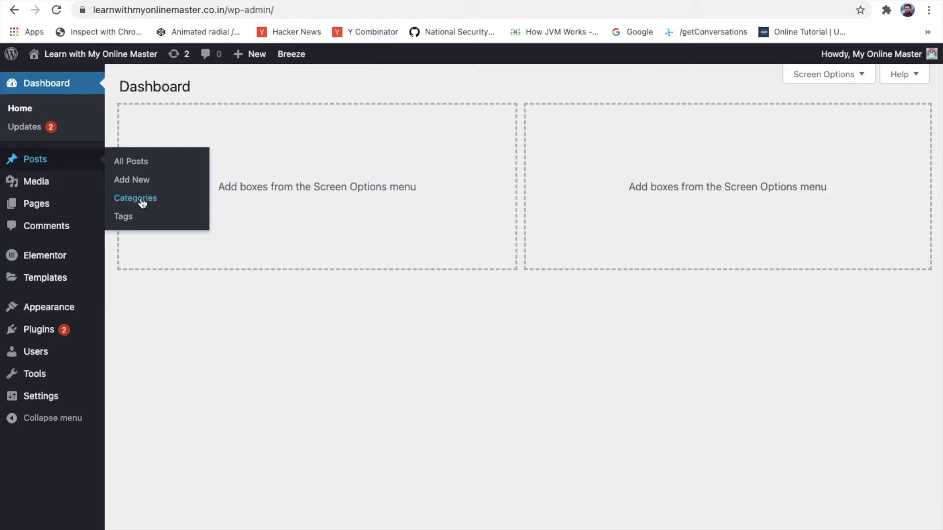
click(142, 203)
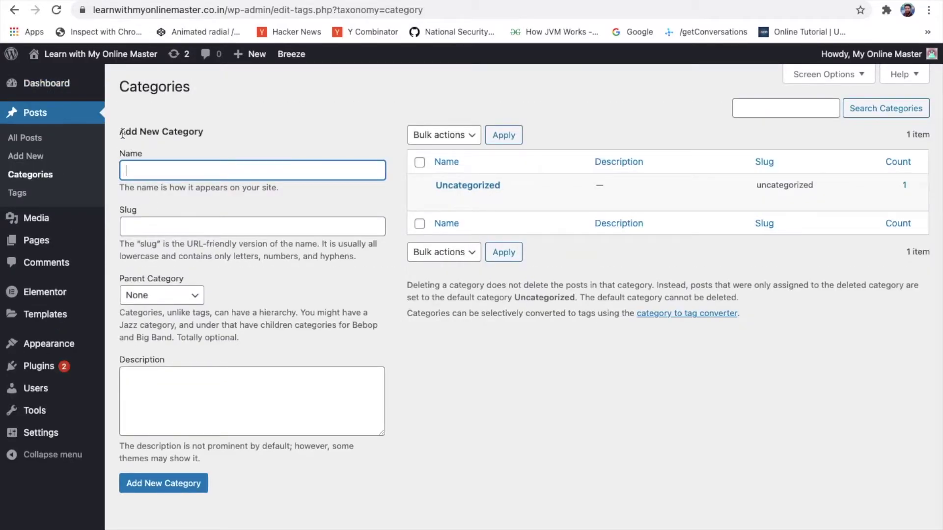
drag(120, 131, 196, 131)
Check on the live site's homepage which category the existing post is filed under.
mouse_move(435, 186)
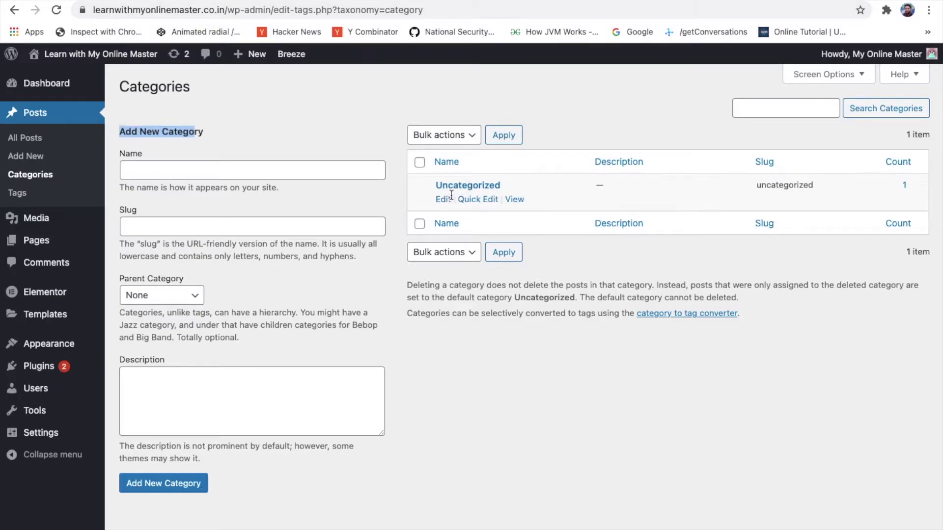
click(272, 1)
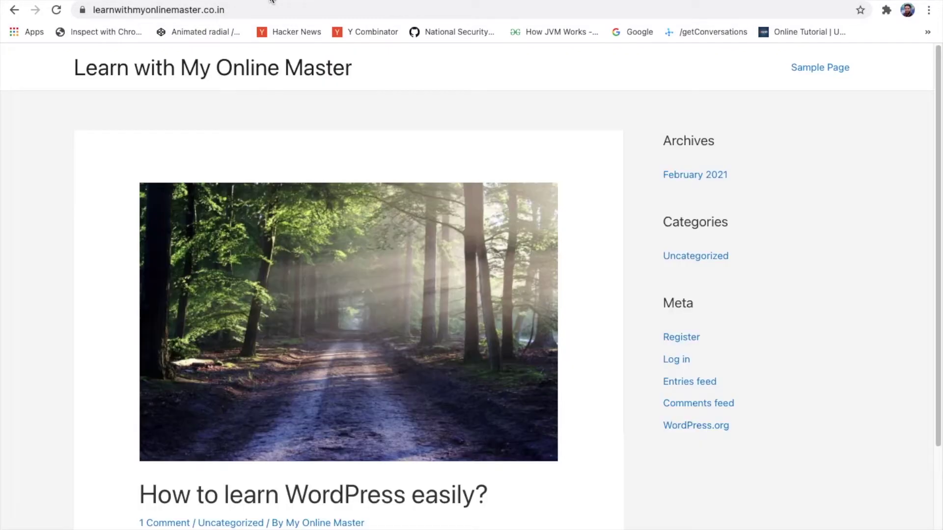
scroll(242, 358, down, 3)
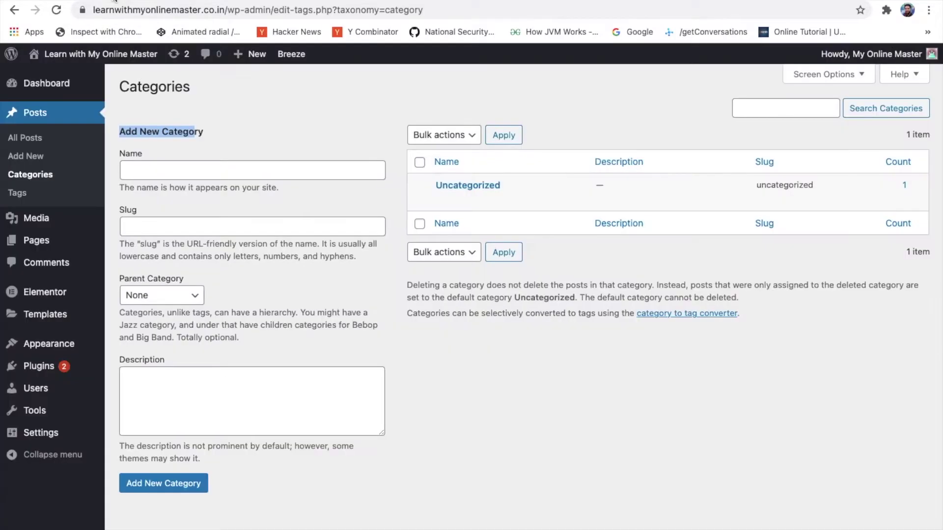
Name the new category Sports News.
click(200, 168)
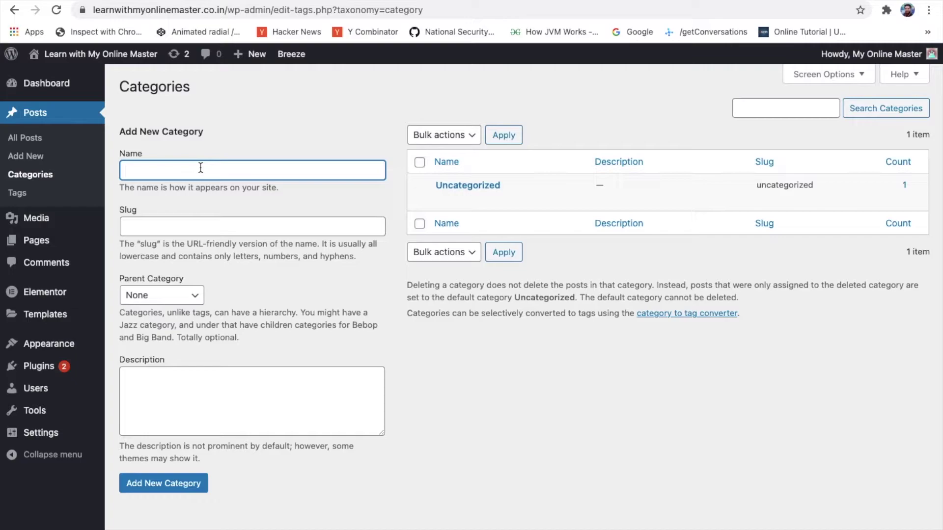
text(Sports News)
click(159, 229)
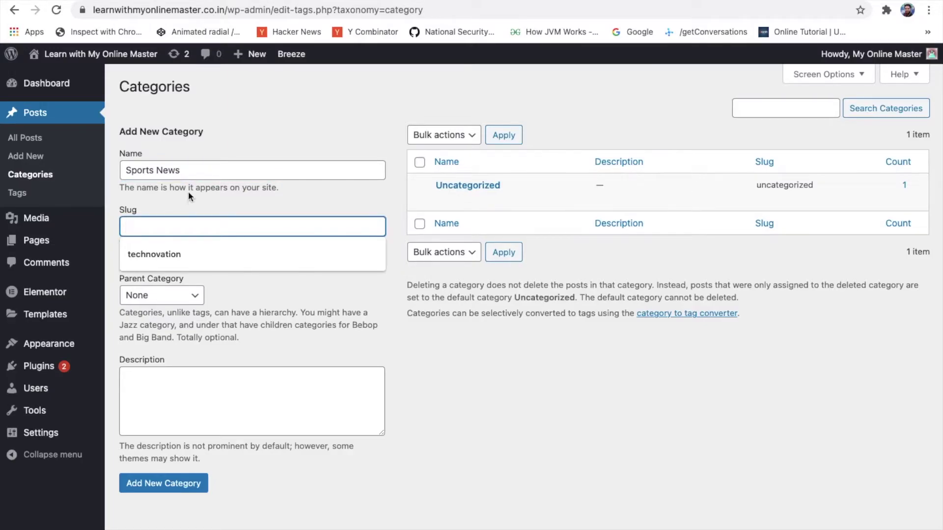
Open the post "How to learn WordPress easily?" on the live site and examine the slug part of its URL.
click(169, 208)
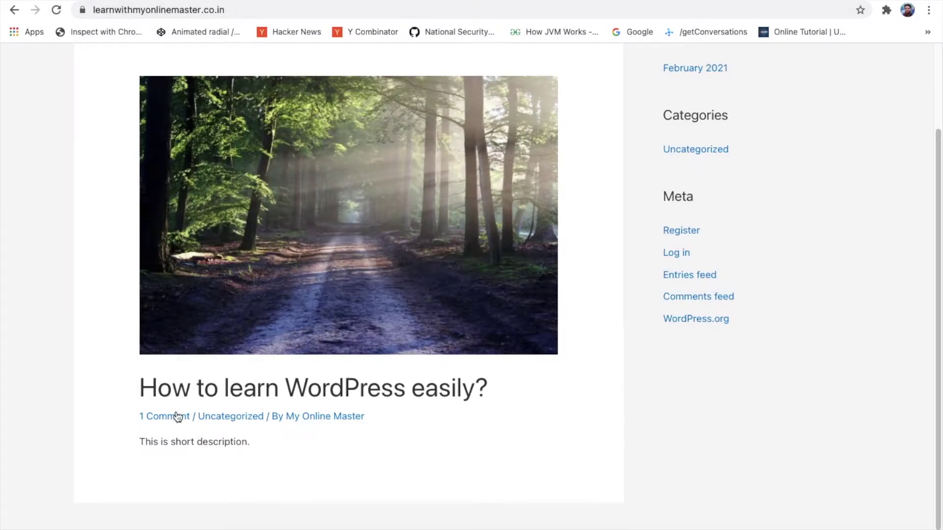
click(186, 391)
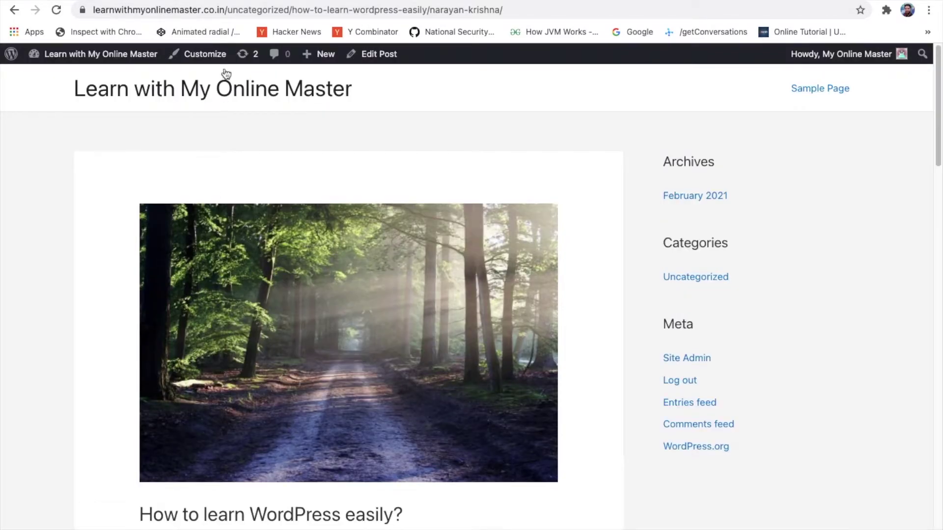
drag(228, 10, 511, 8)
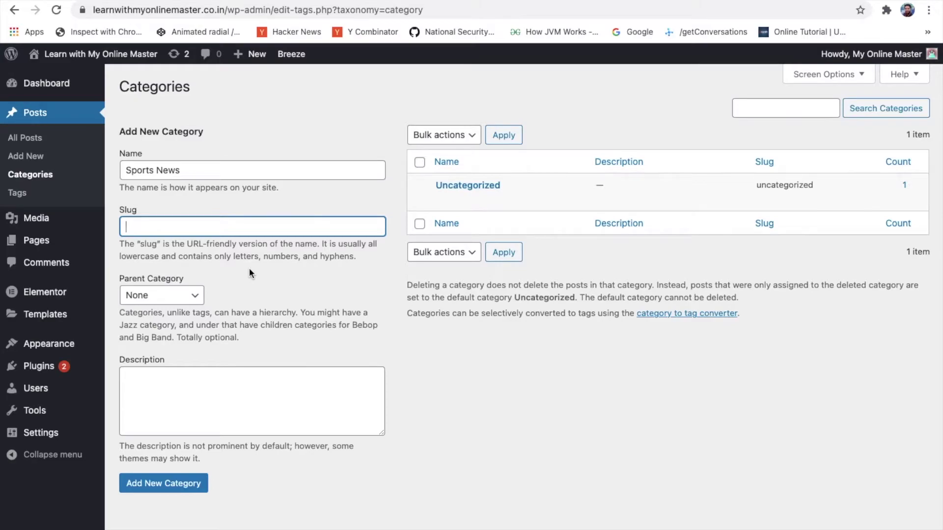
Describe the Sports News category as "Get all sports-related news at one place" and add it with no slug entered.
click(189, 376)
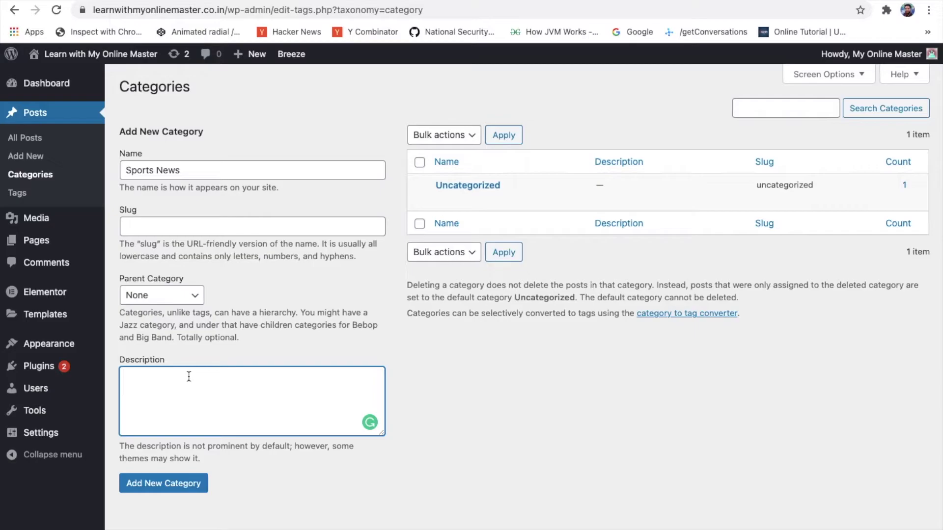
text(Get all sports related news at )
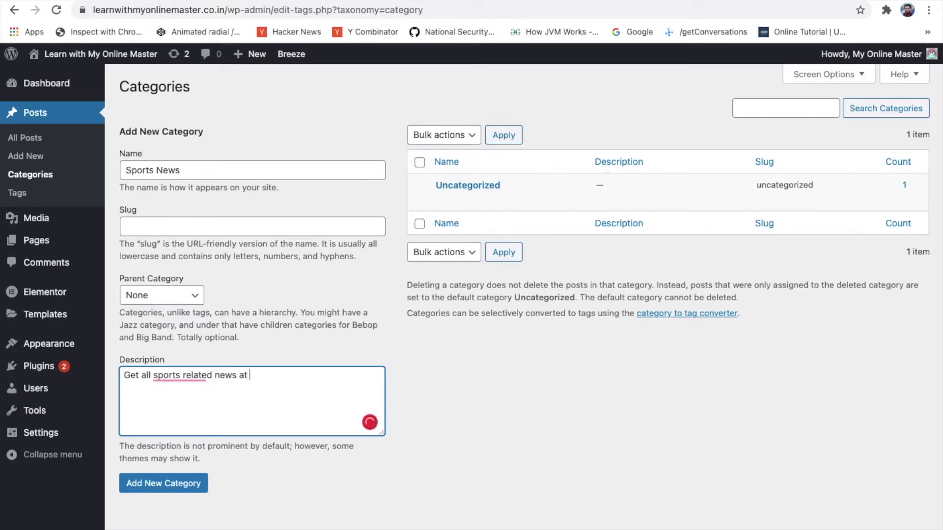
text(one place)
mouse_move(156, 382)
click(182, 408)
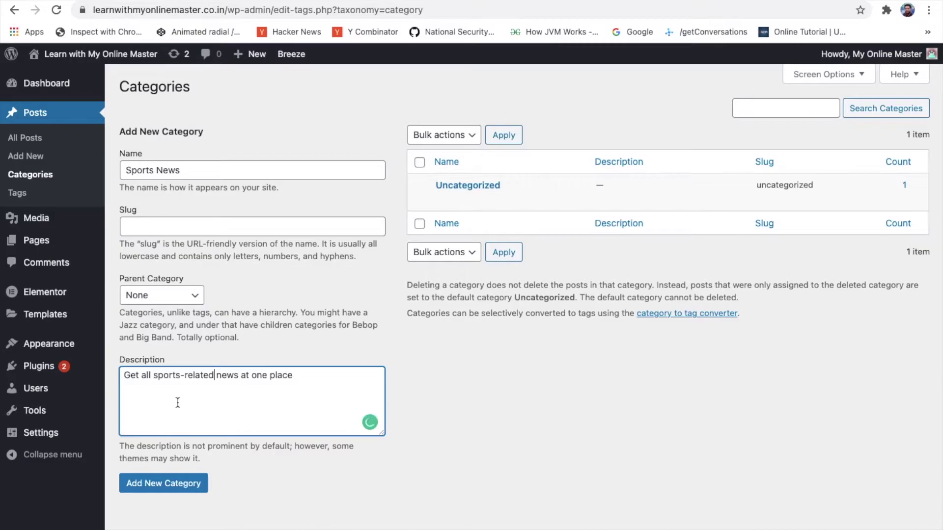
click(153, 489)
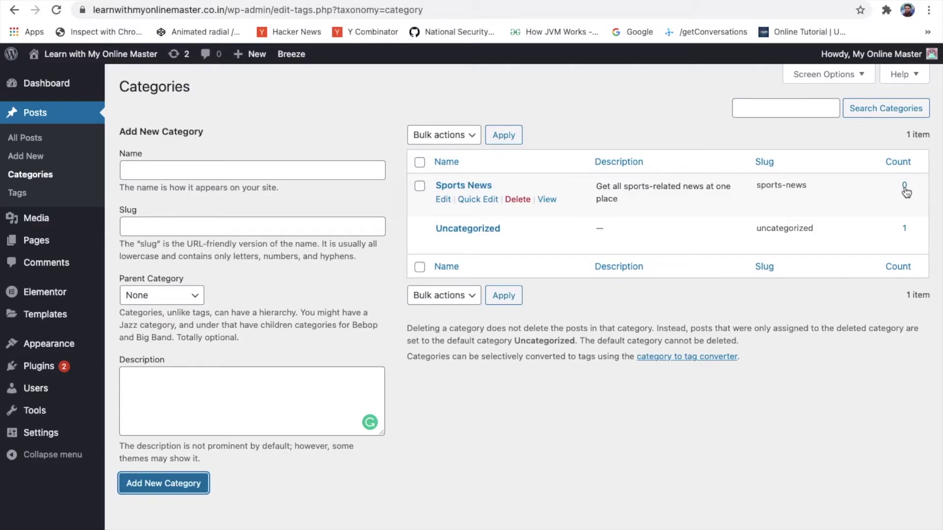
Add a category named Politics News with the description "Get all political news at one place".
click(263, 172)
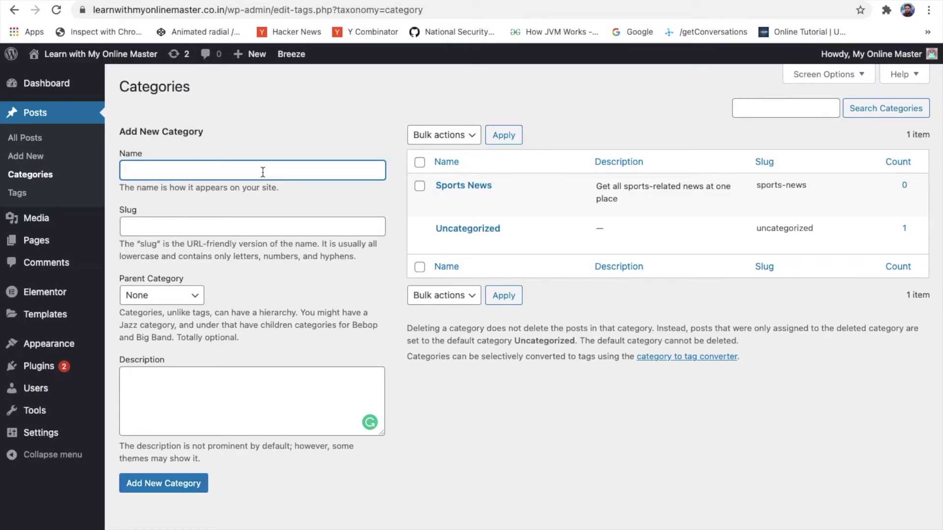
text(Politics News)
click(170, 379)
text(G)
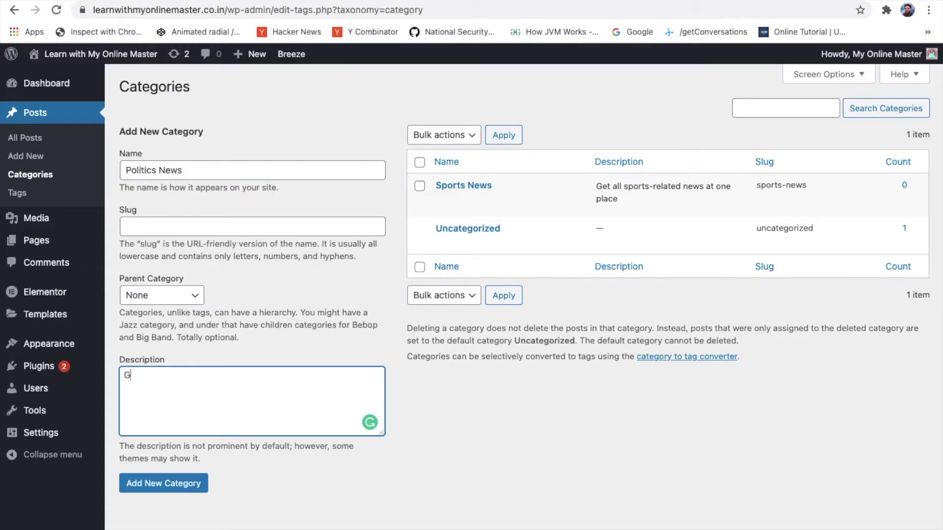
text(et all political news at one place)
click(137, 487)
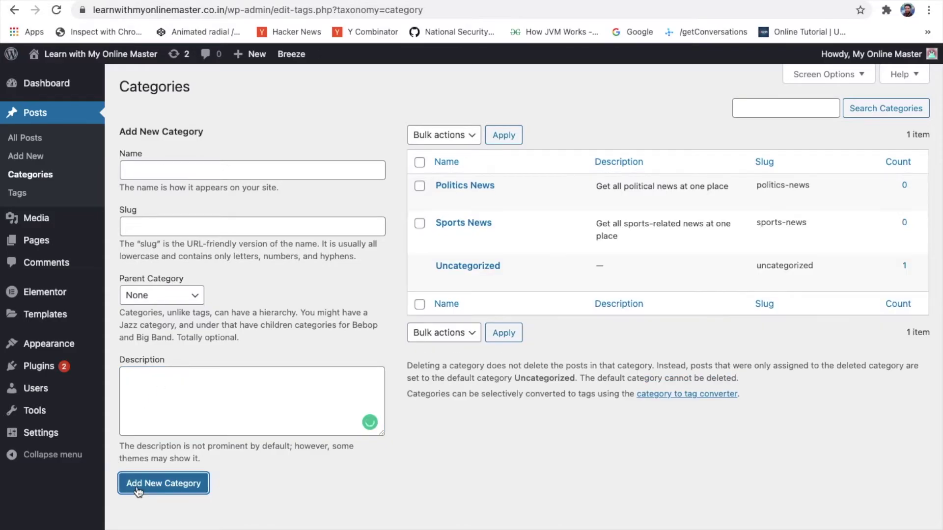
Add a category named Entertainment with the description "Get all entertainment news at one place".
click(239, 172)
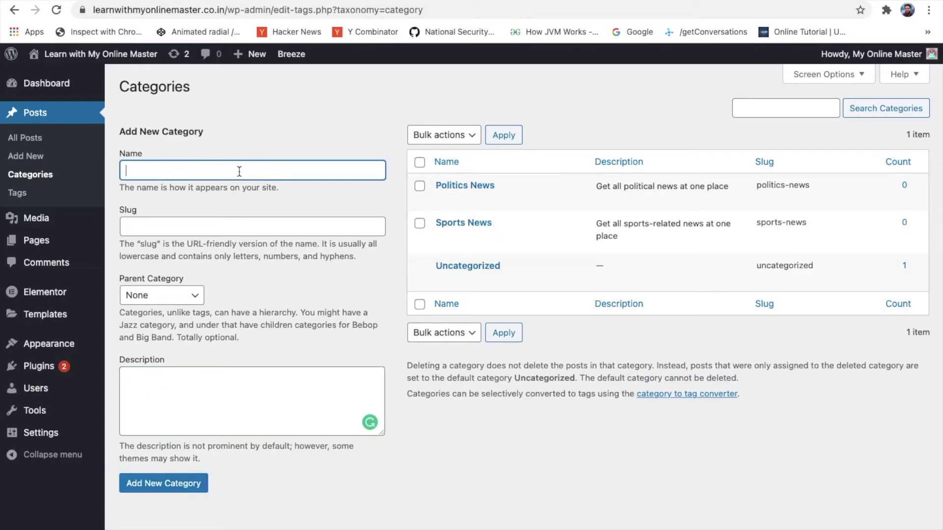
text(Entertainment)
click(213, 222)
click(174, 397)
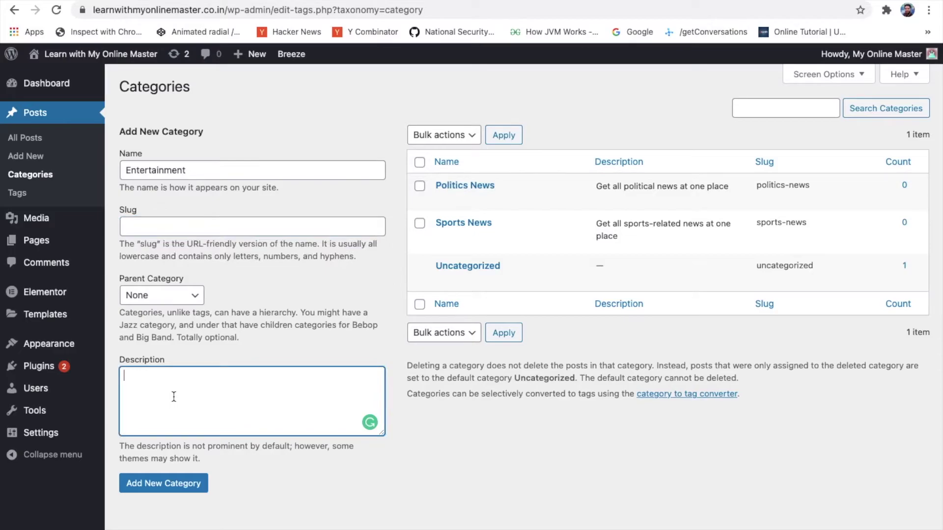
text(eet all entertainment news)
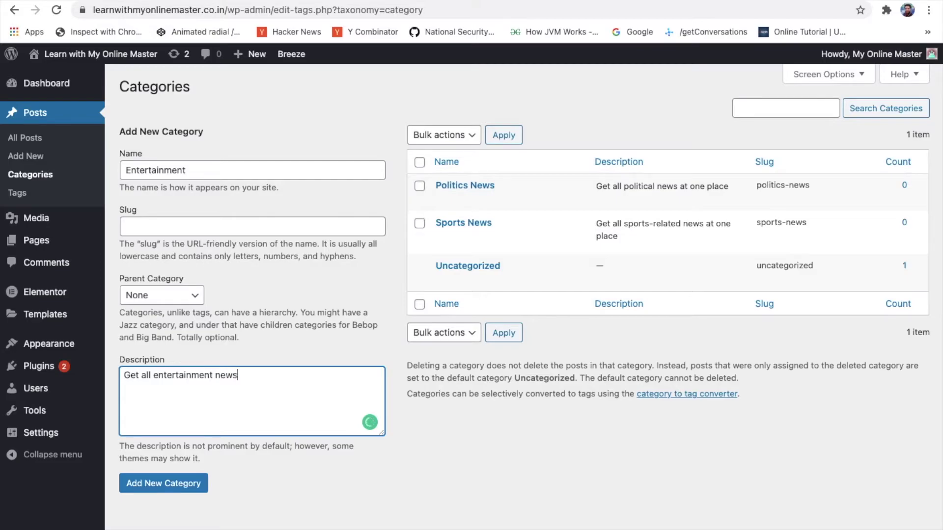
text( at one place)
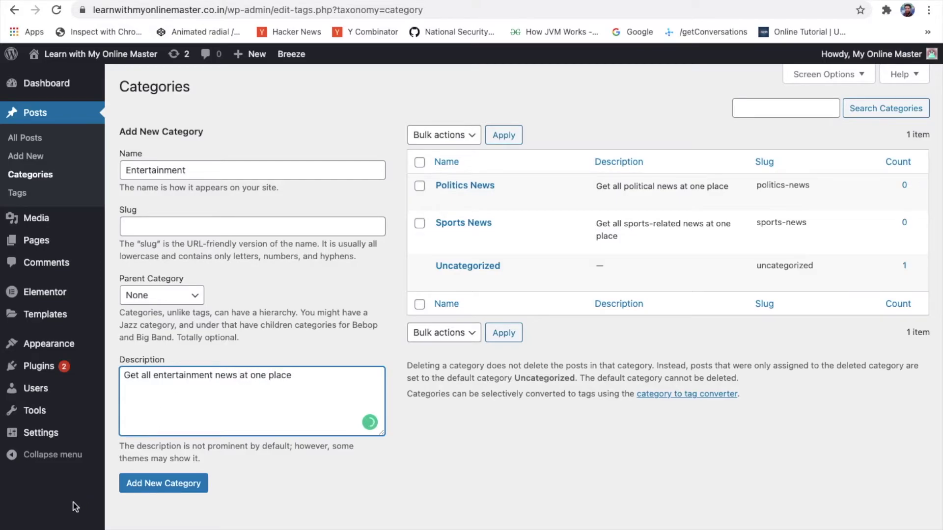
click(153, 494)
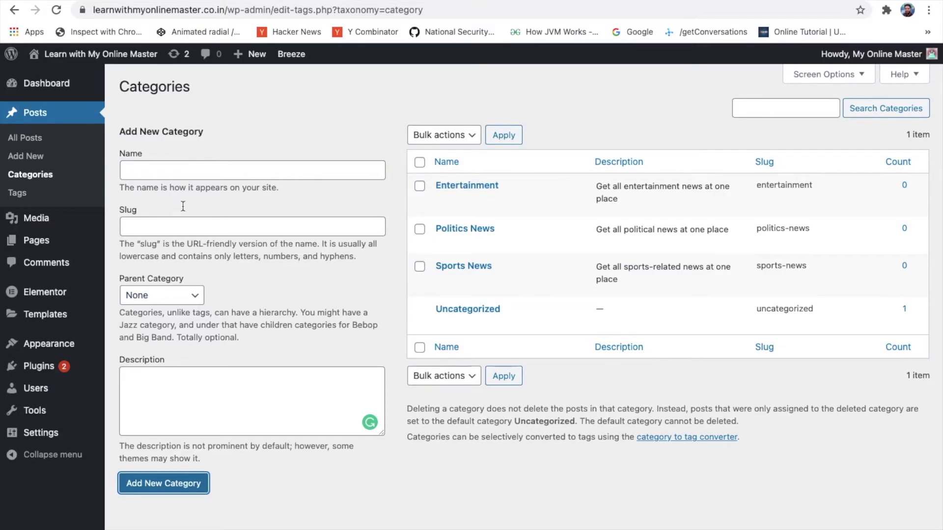
Create a new post titled "Ind won against Australia".
click(28, 157)
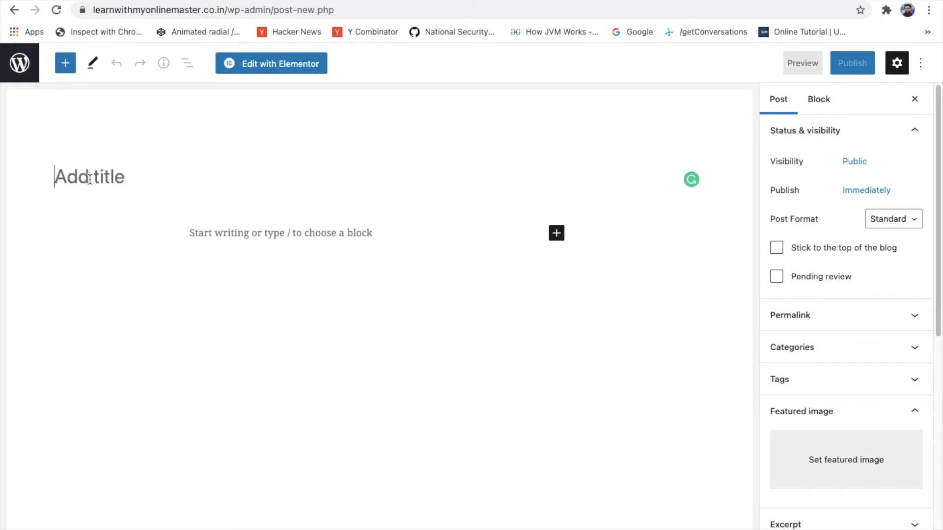
click(90, 179)
text(Indv)
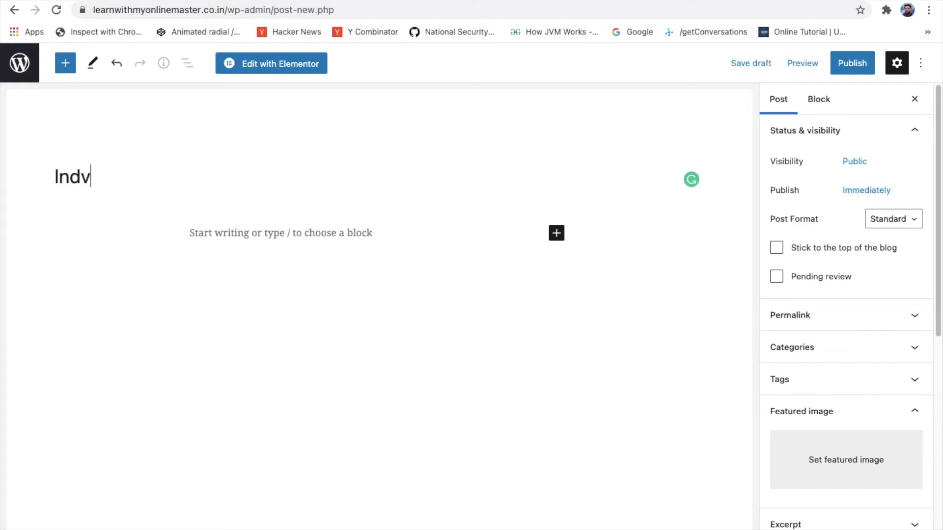
key(BackSpace)
text(won agi)
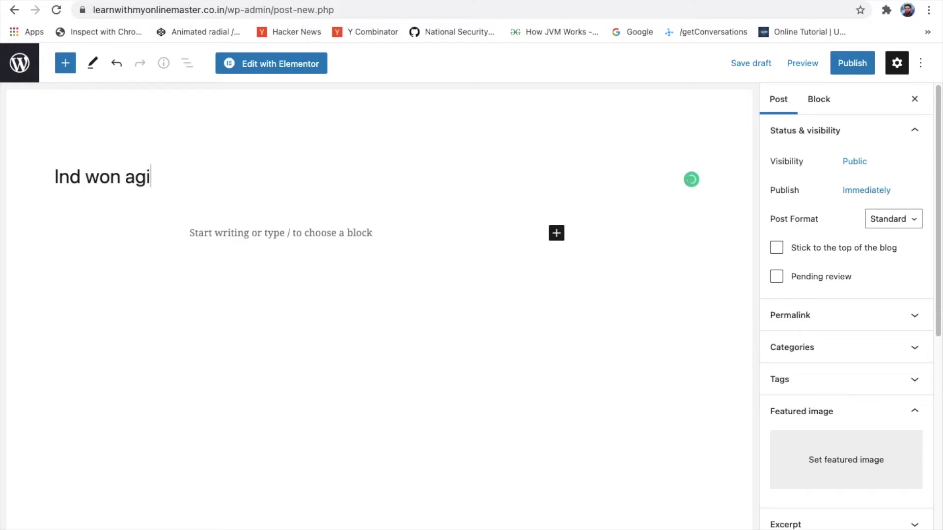
key(BackSpace)
text(aint)
key(BackSpace)
text(st austr)
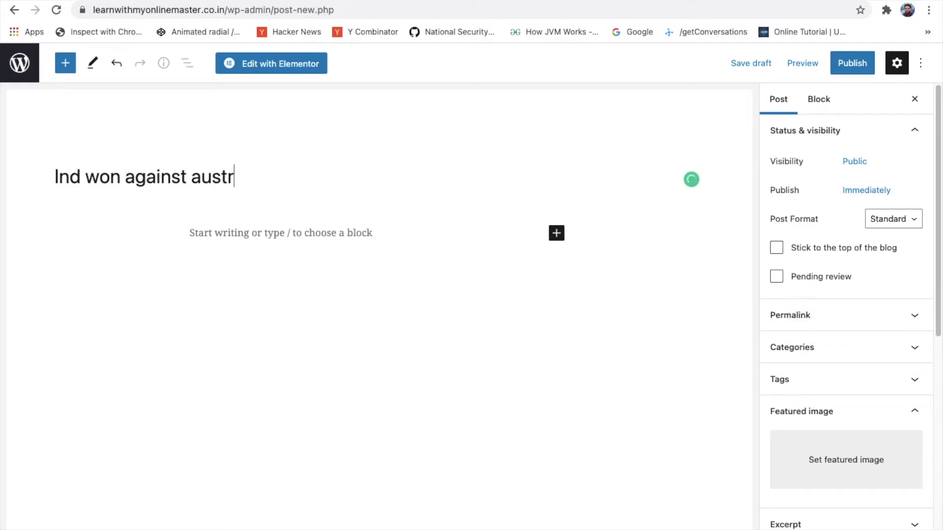
text(alia.)
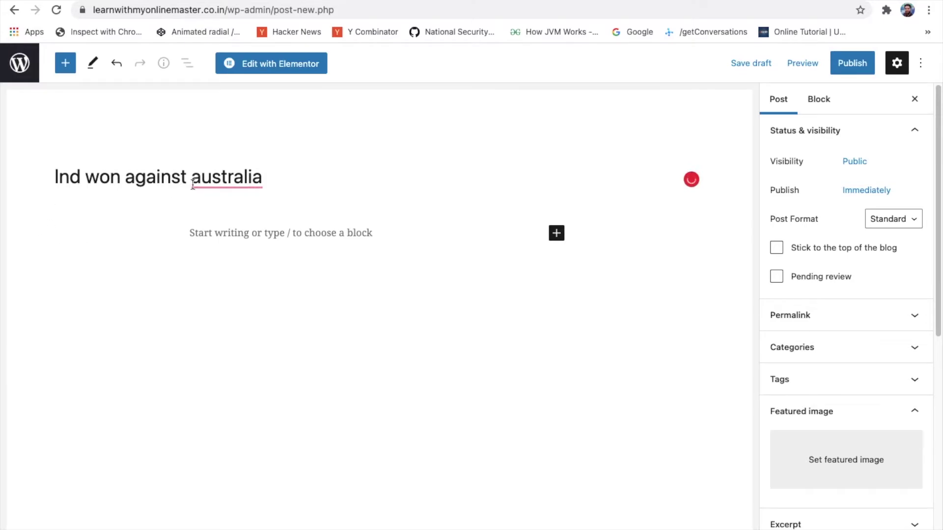
click(211, 181)
click(239, 224)
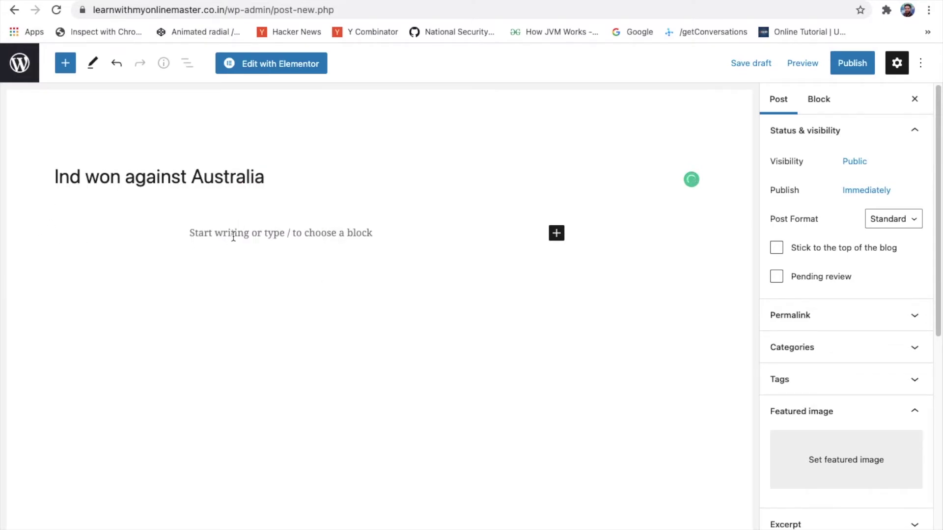
Fill the post's first paragraph with a line of random placeholder letters.
click(233, 236)
text(fgdfdgfjdhsfgfdhsafdkshak)
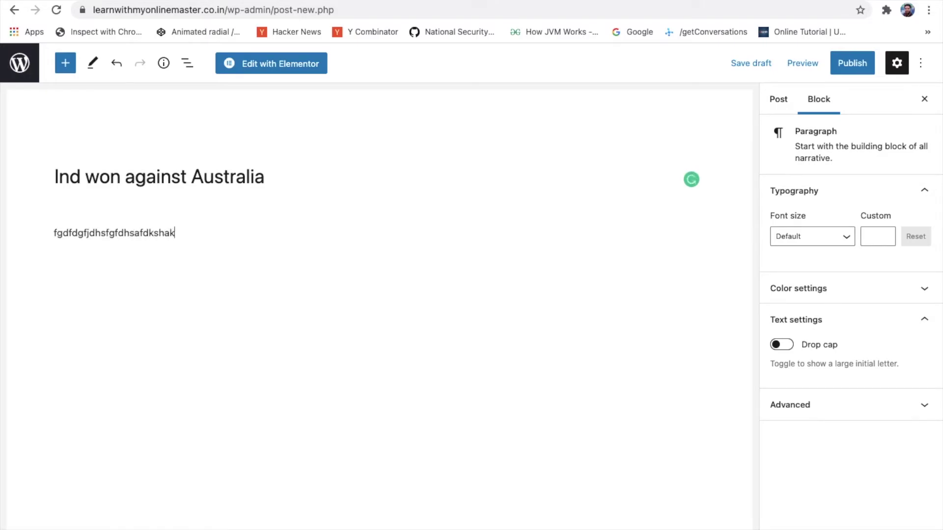
text(hdjskahfdkjshfjkdsahfkjahdjkhafjkdhfjdsahfjdklahf)
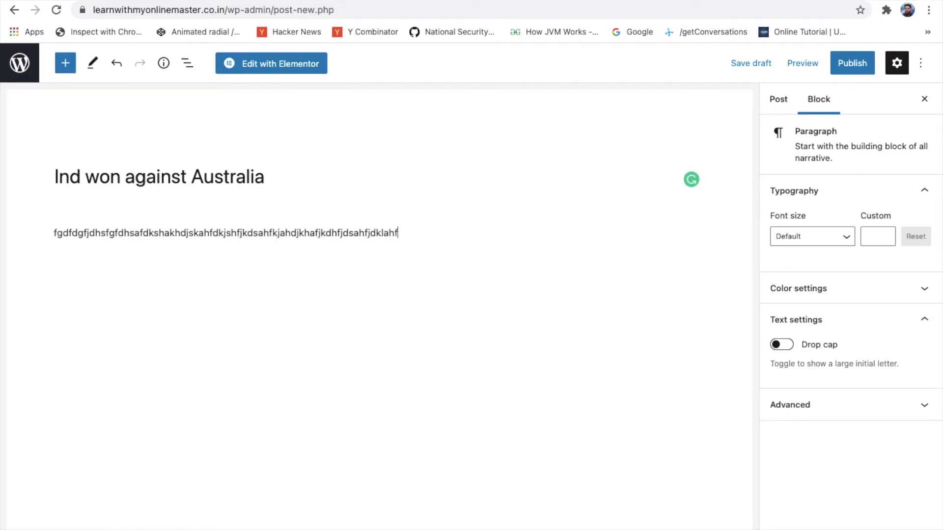
text(jdkslhafjkdlashjfdksahfkdjshafdjksahfdjskalhfjdskahfjasdhjka)
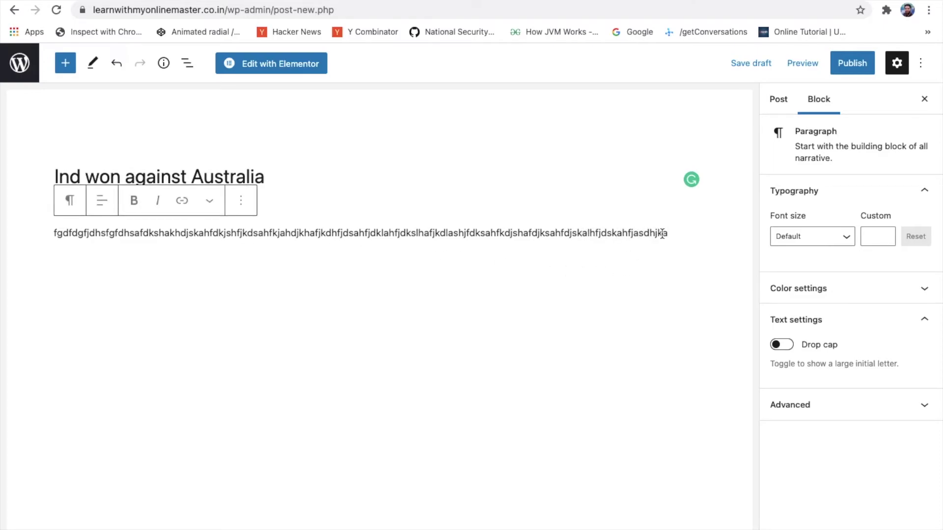
Insert an image block below the paragraph using the-road-815297_1280-1.jpg, the first forest road picture in the media library.
click(65, 63)
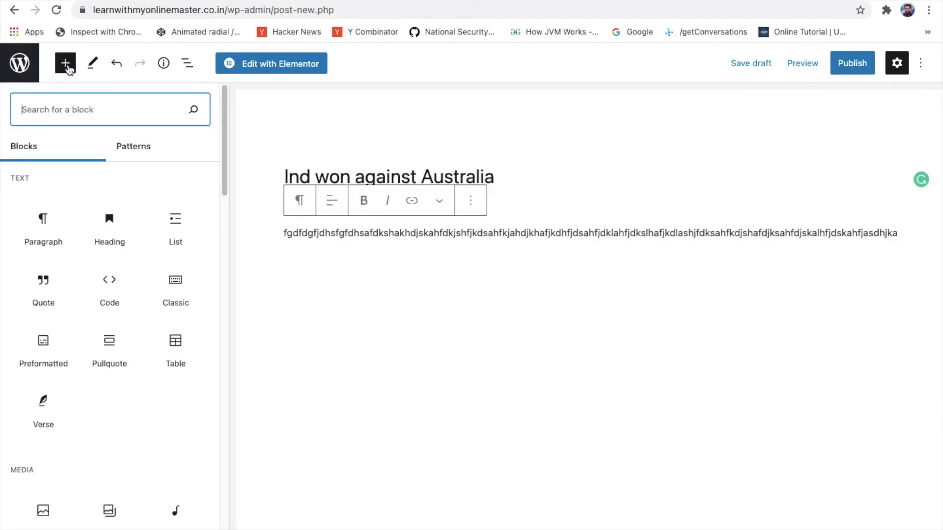
click(43, 527)
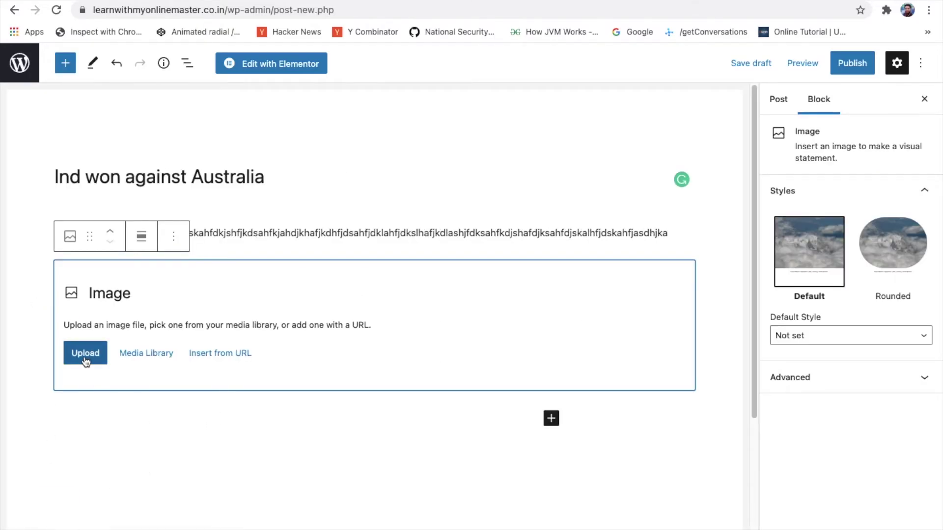
click(146, 354)
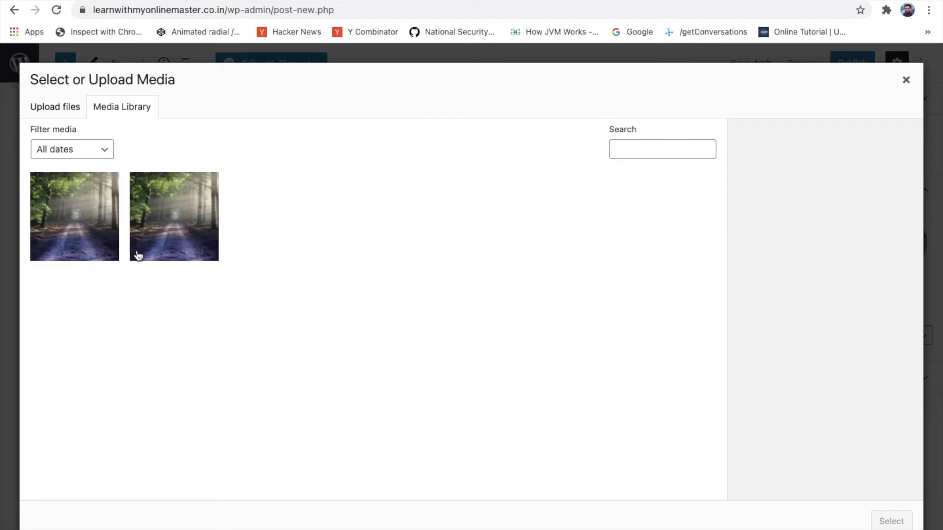
click(113, 206)
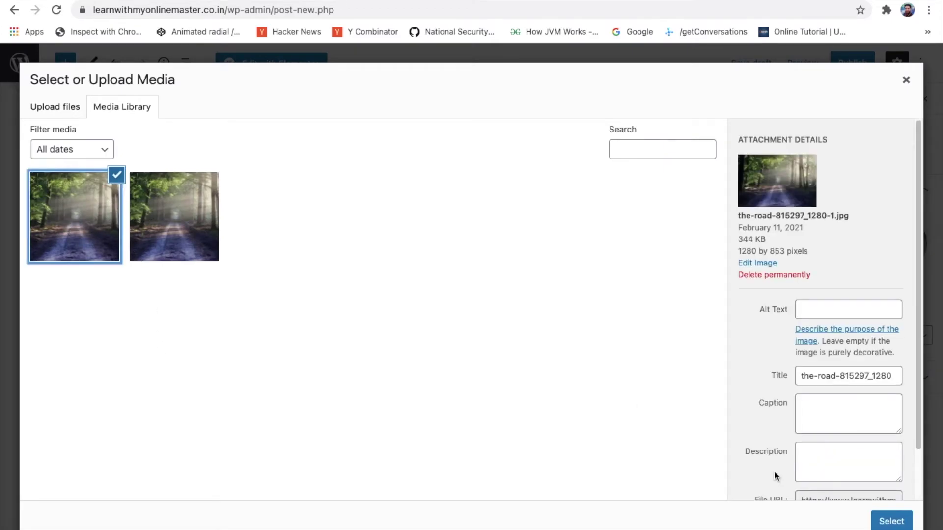
click(890, 525)
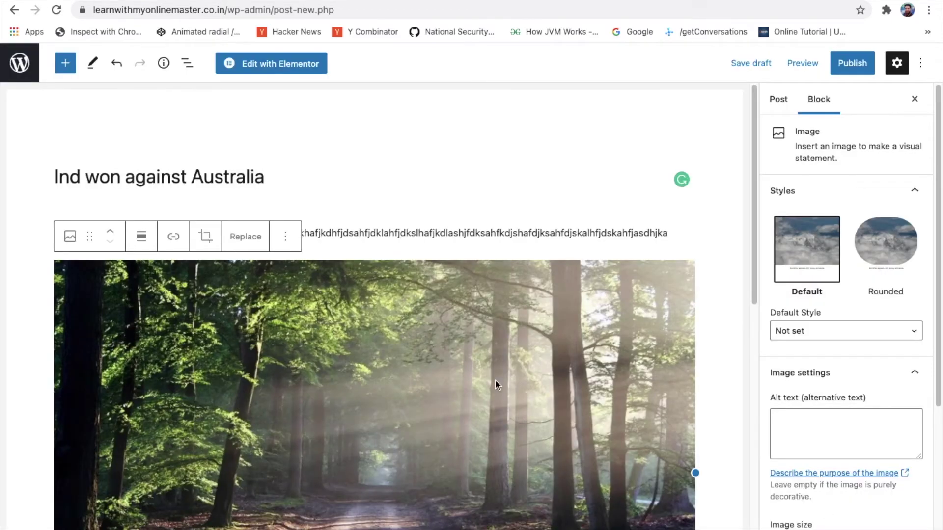
Add the caption "Image 1" beneath the forest road image in the post.
scroll(495, 379, down, 3)
scroll(498, 386, down, 3)
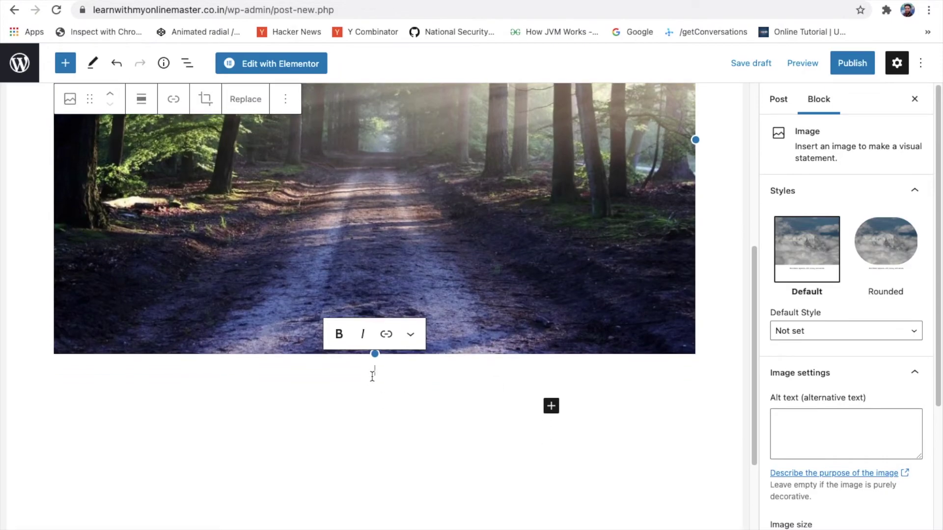
text(E)
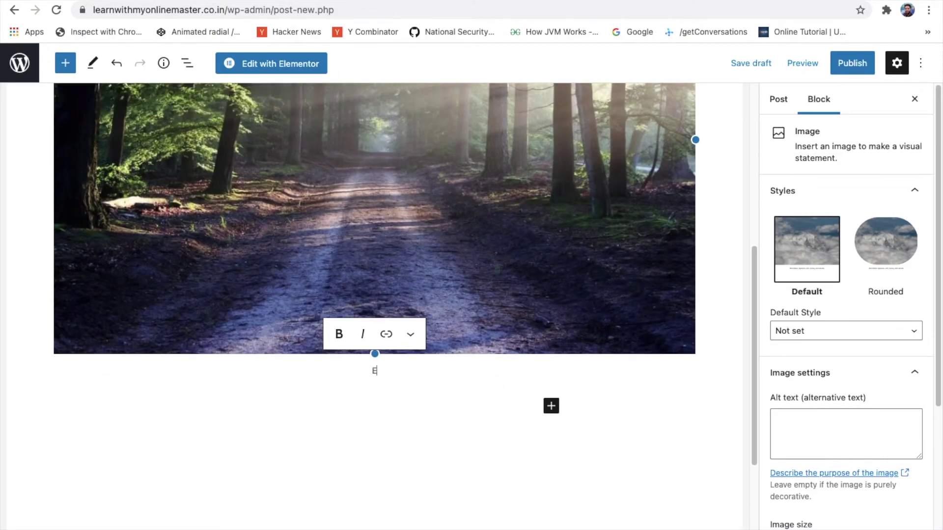
text(Image 1)
scroll(683, 349, up, 6)
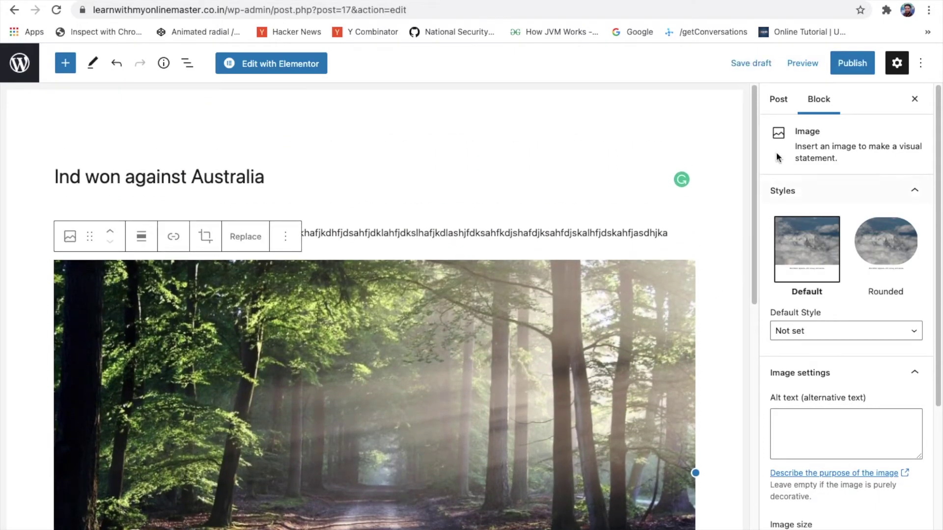
Assign the post to the Sports News category in the post settings.
click(778, 101)
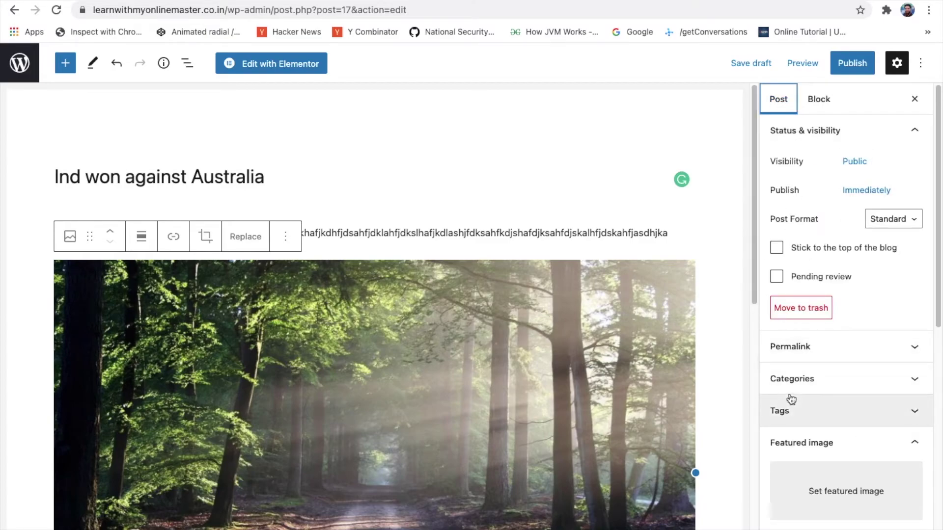
click(816, 381)
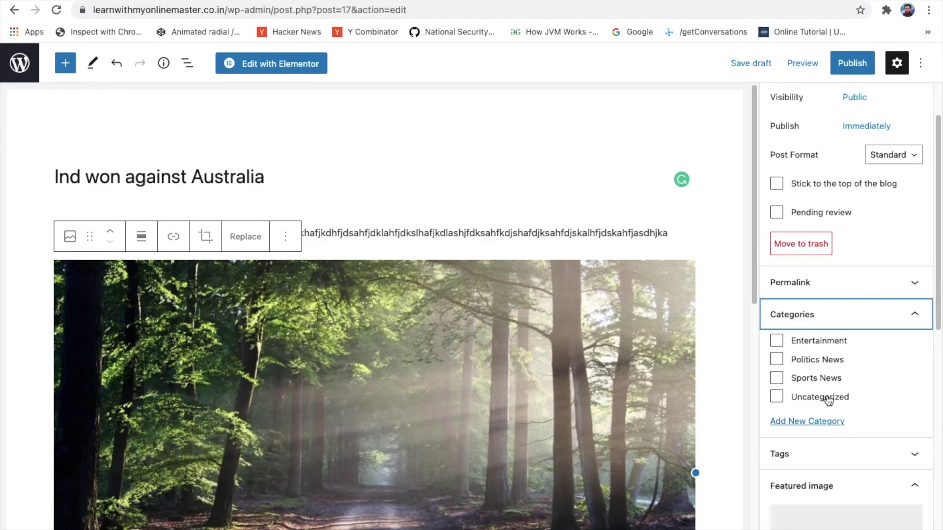
click(781, 377)
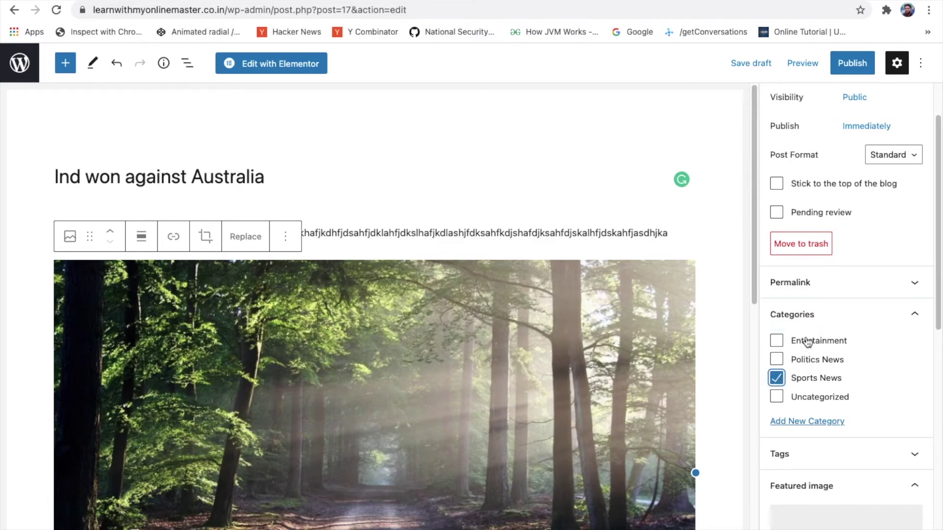
Set the second forest road picture from the media library as the post's featured image.
scroll(815, 334, up, 1)
scroll(842, 288, down, 3)
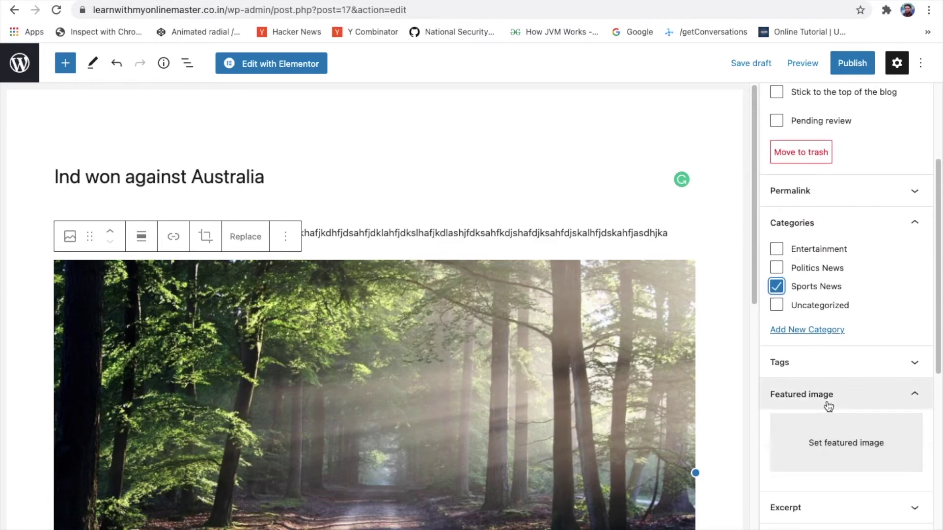
click(820, 448)
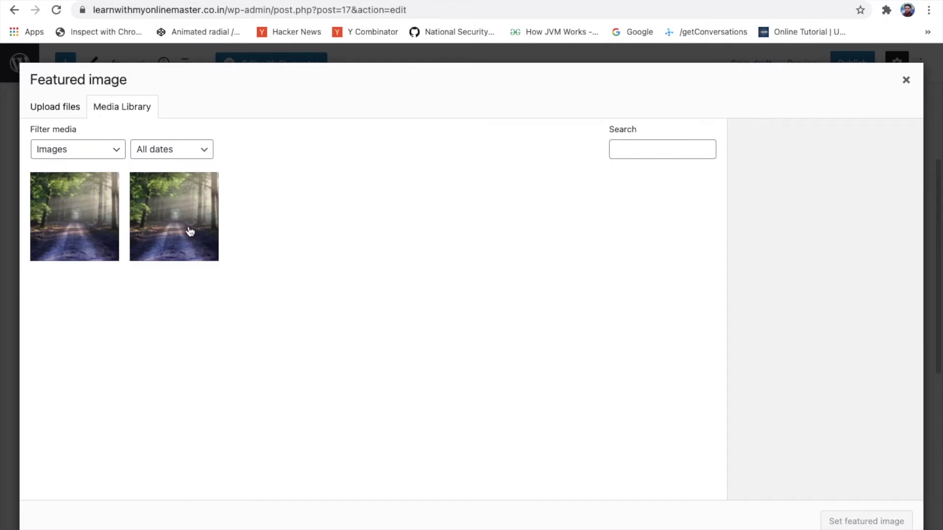
click(189, 231)
click(879, 523)
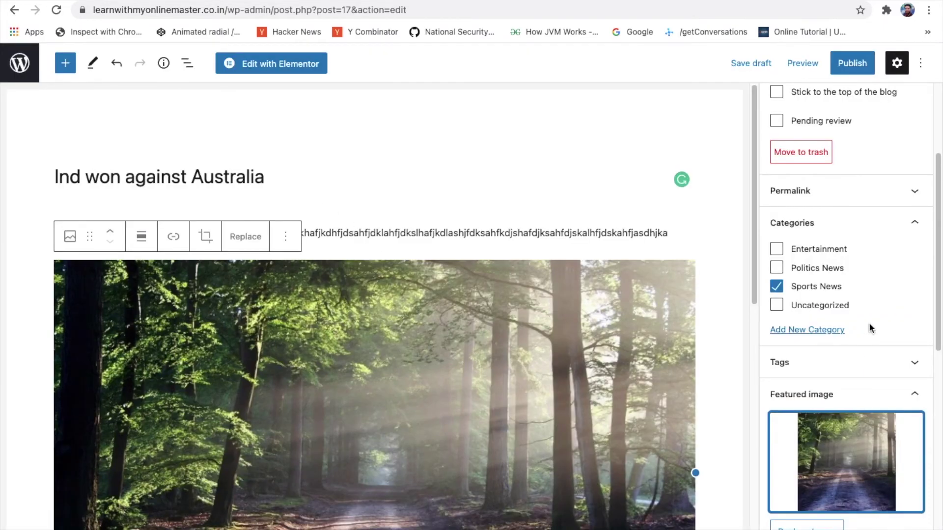
Write the post excerpt "This is a small description." and correct the spelling of its last word.
scroll(868, 323, down, 5)
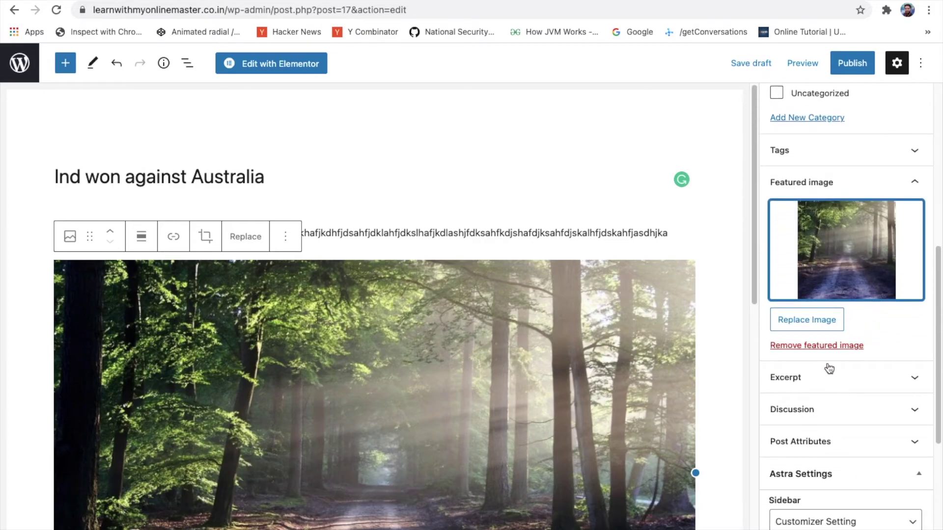
click(842, 379)
click(843, 371)
text(This is a s)
key(BackSpace)
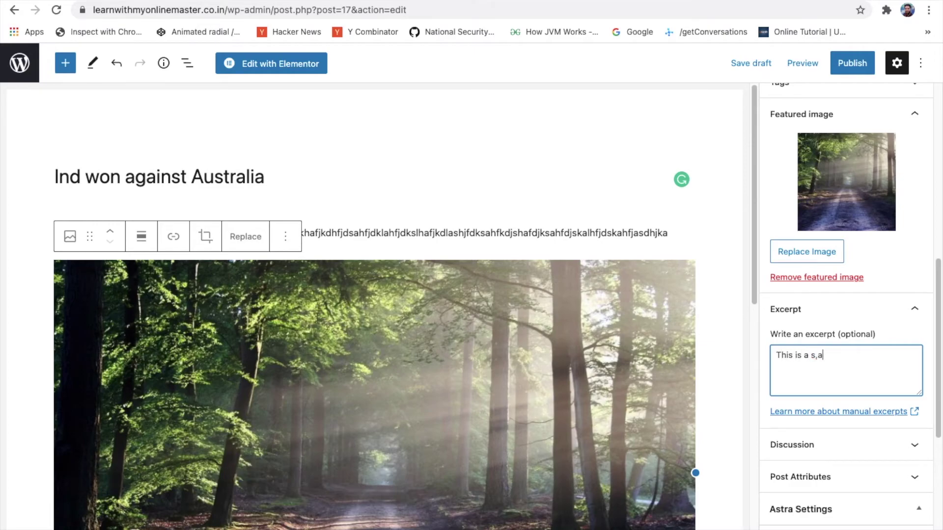
text(mall decription.)
scroll(796, 332, up, 1)
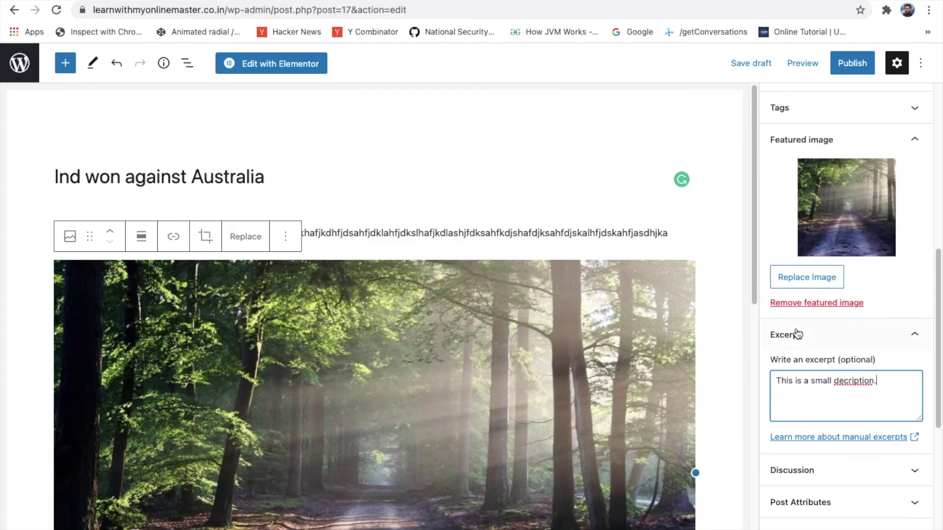
right_click(844, 378)
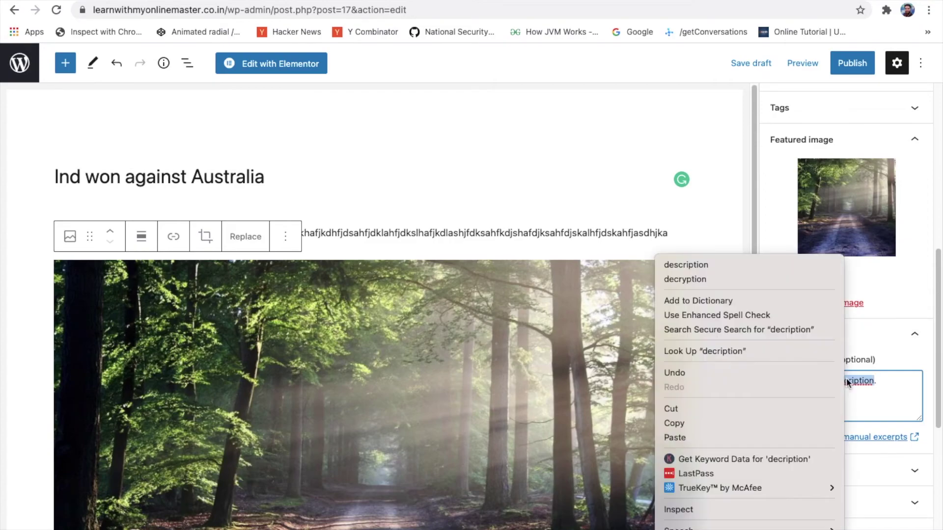
click(758, 266)
Publish the "Ind won against Australia" post and confirm the publication.
scroll(773, 339, up, 8)
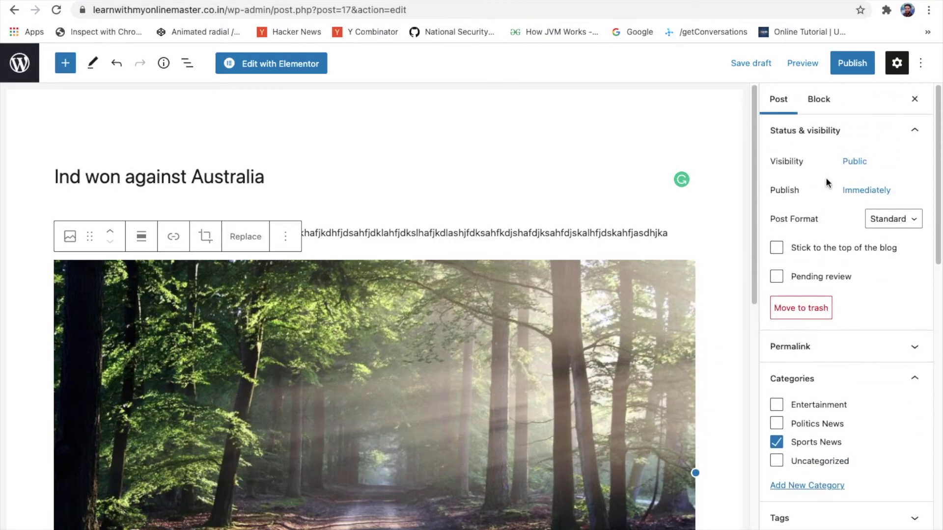
click(858, 61)
click(821, 62)
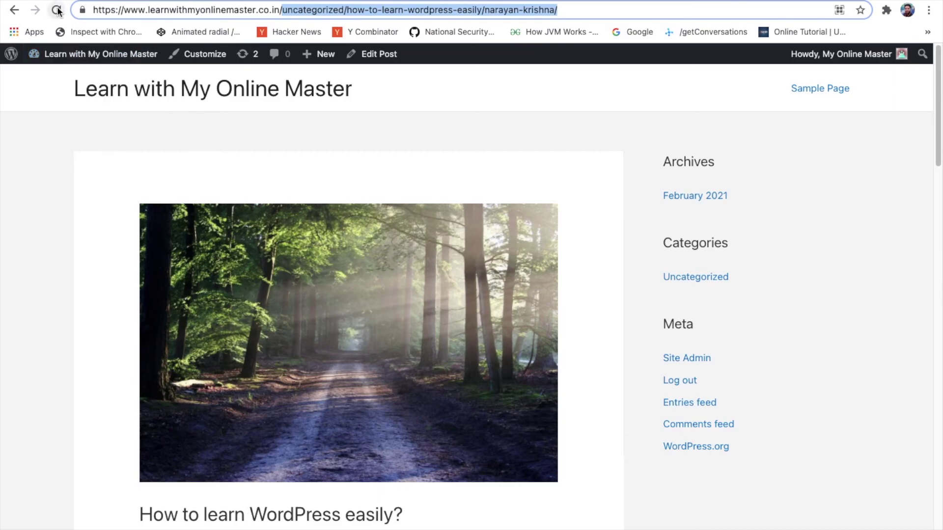
Refresh the live site, go to its home page, and review the listed posts and categories.
click(57, 10)
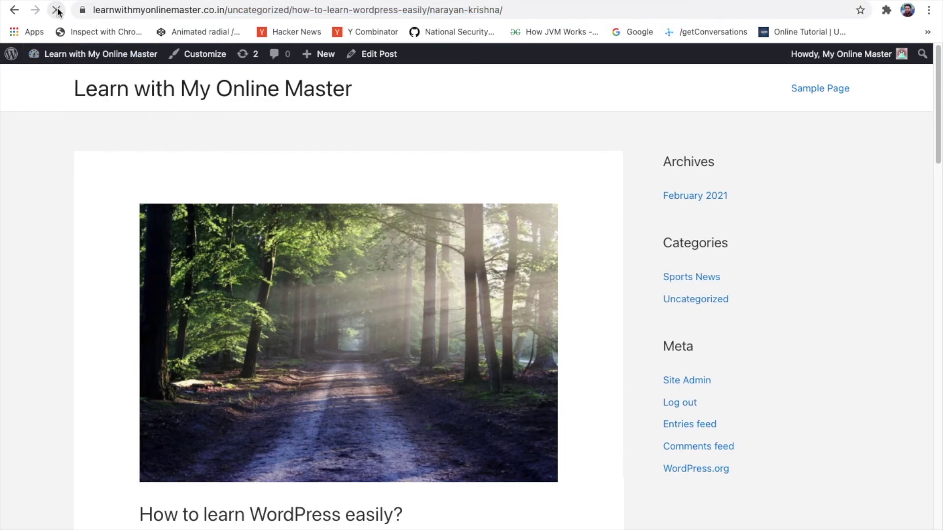
click(130, 102)
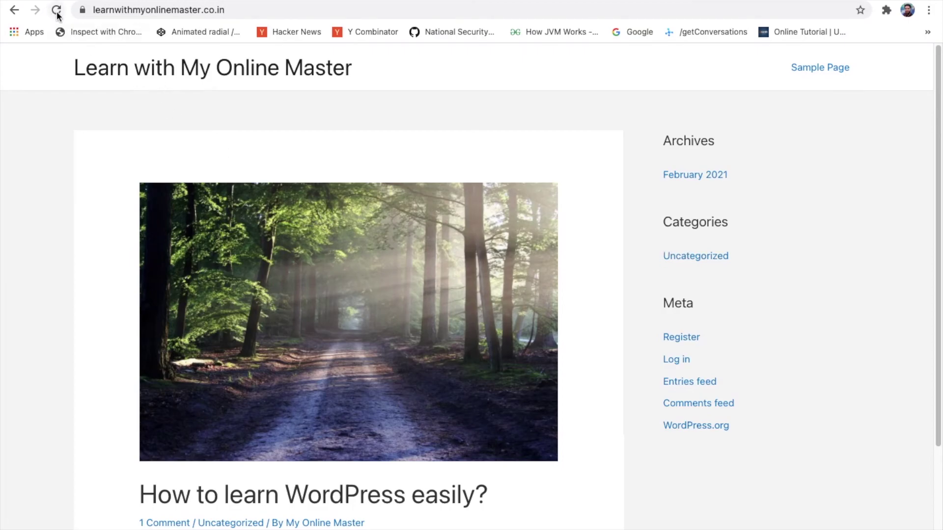
click(56, 10)
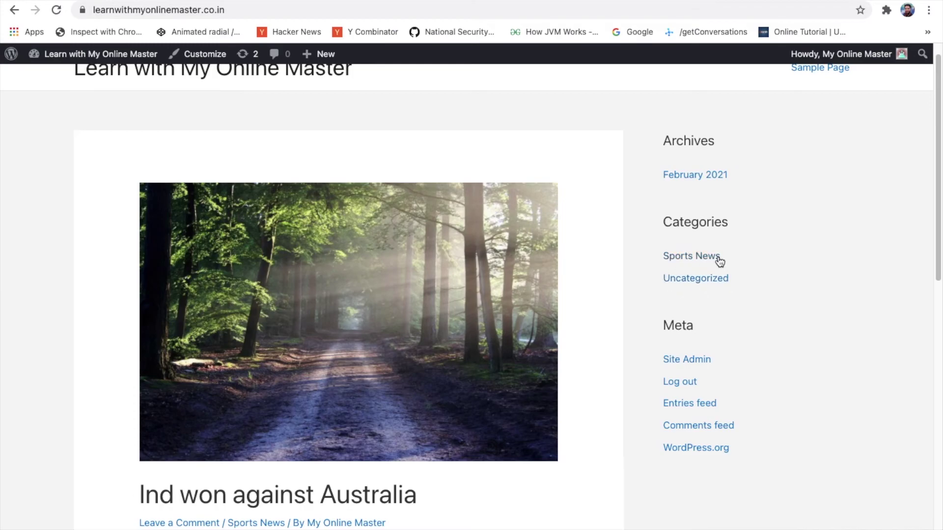
scroll(537, 294, down, 4)
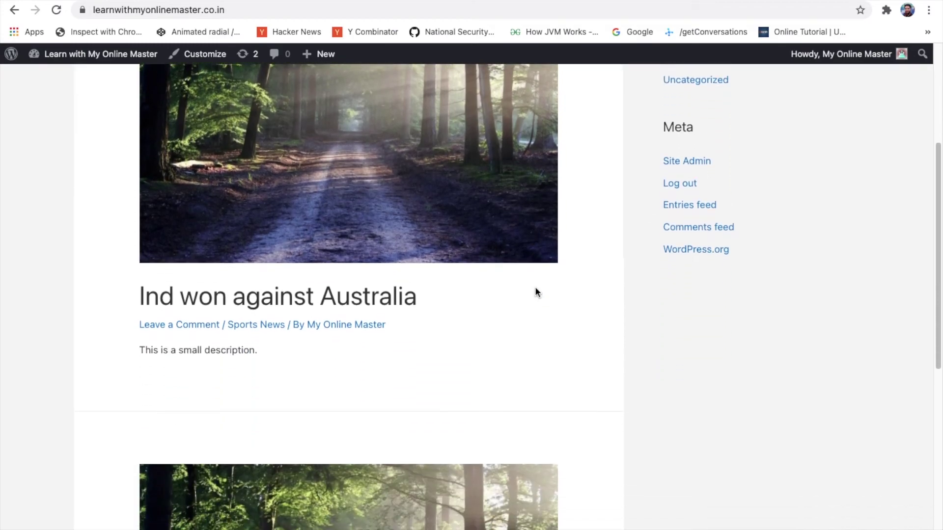
scroll(538, 294, down, 7)
scroll(537, 293, up, 6)
scroll(537, 293, down, 6)
scroll(537, 293, up, 11)
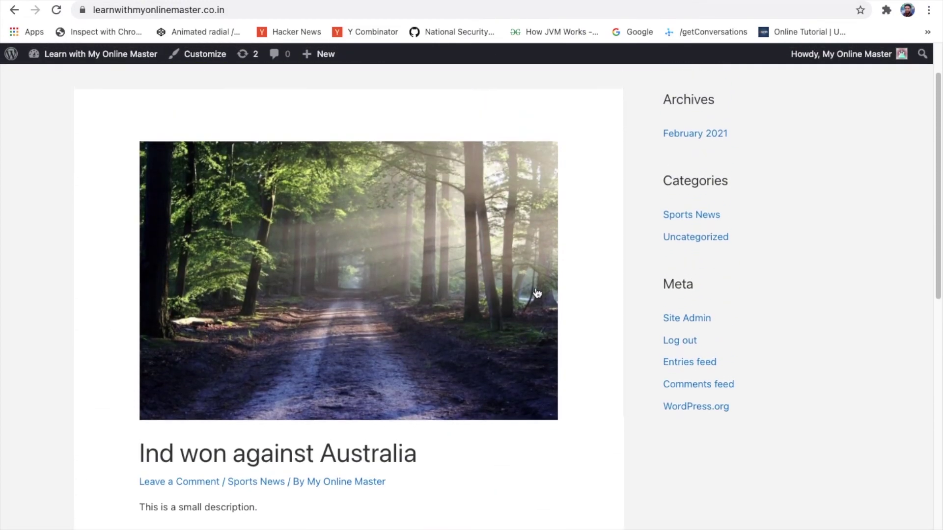
scroll(537, 293, up, 2)
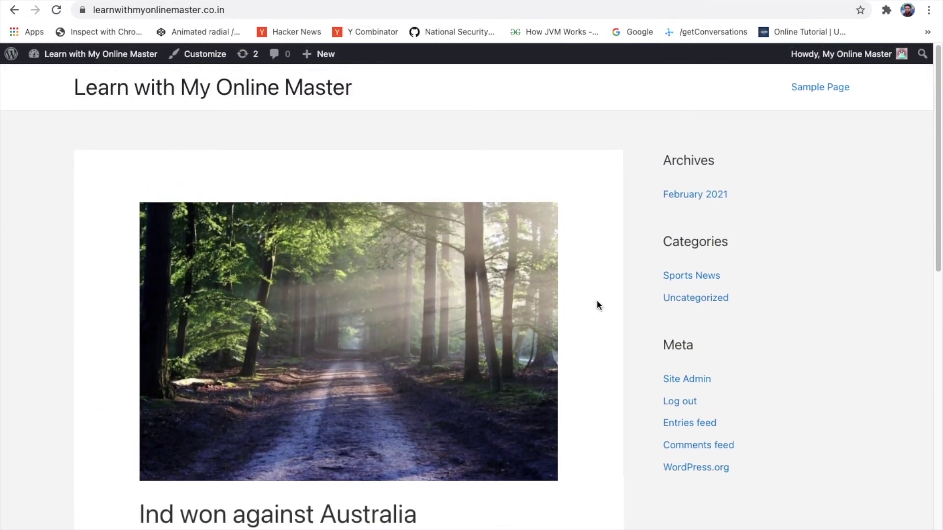
Open the Sports News category archive from the site's category list and review its heading, description and post.
click(690, 282)
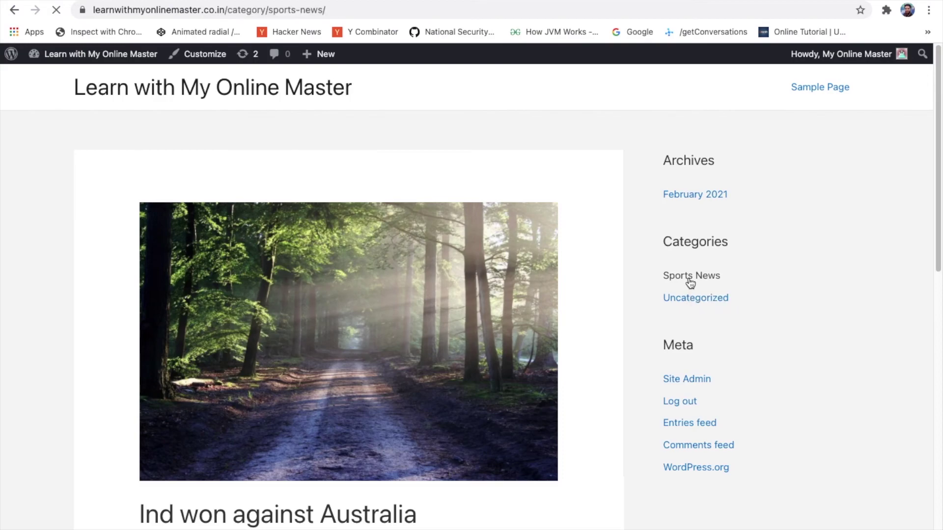
scroll(341, 378, down, 1)
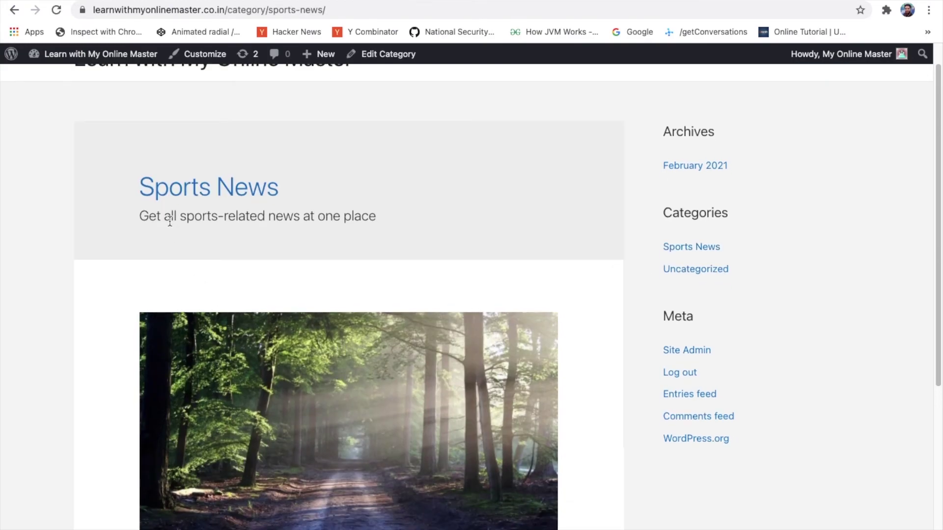
drag(141, 188, 282, 192)
scroll(281, 187, down, 5)
scroll(280, 192, up, 5)
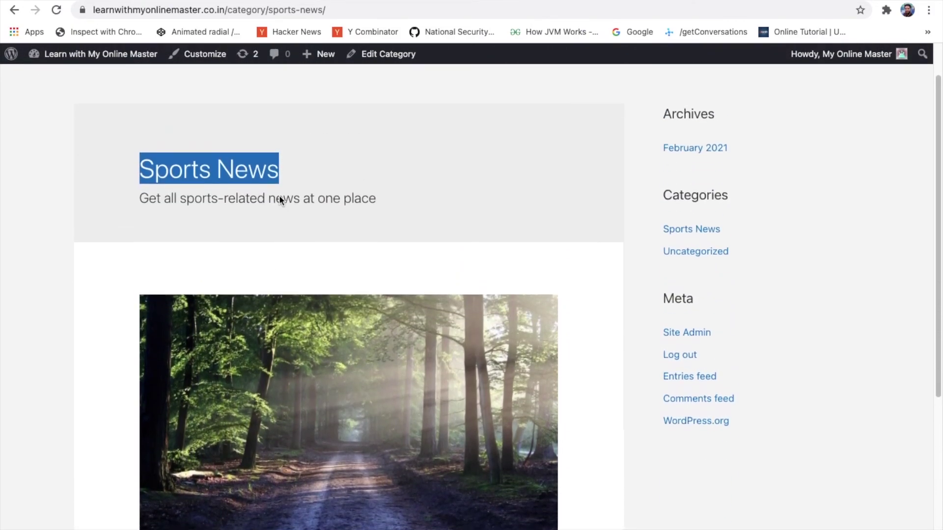
scroll(279, 195, down, 5)
scroll(280, 201, up, 7)
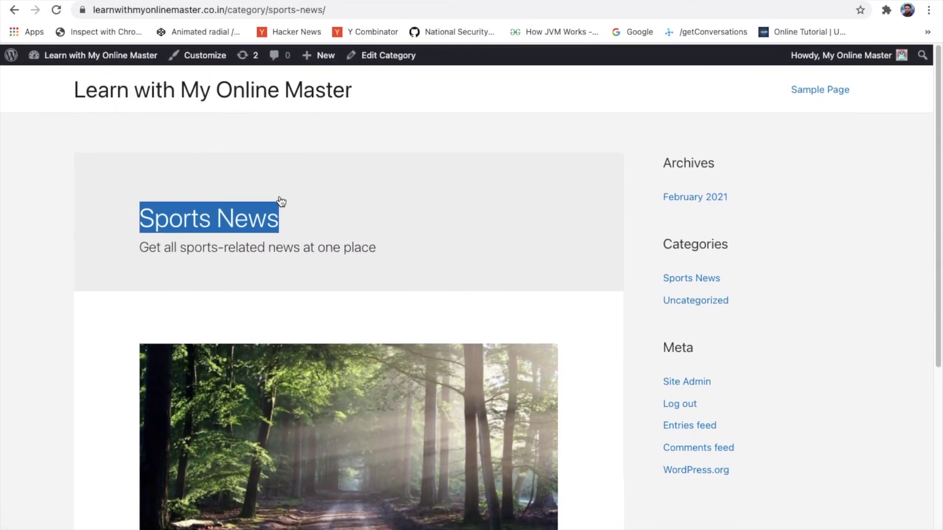